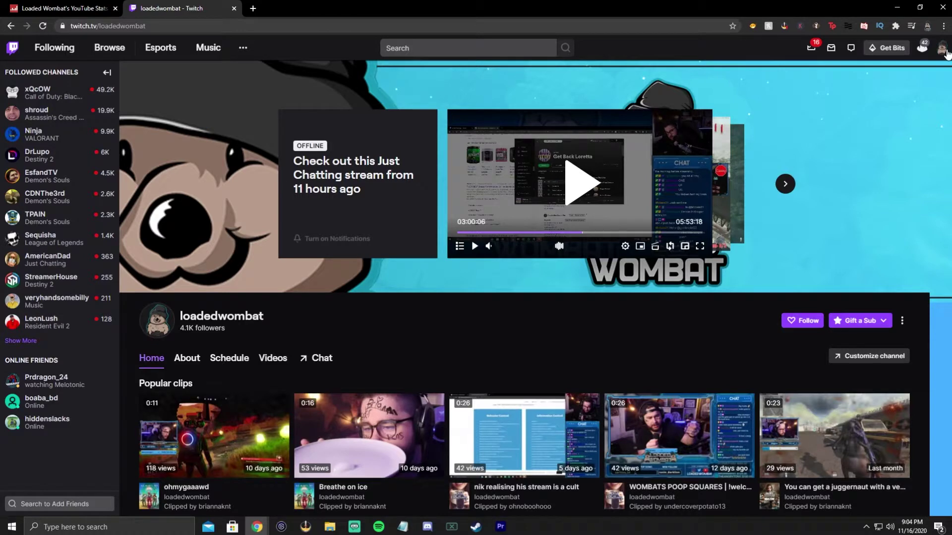
# Go to the Creator Dashboard from the account menu and expand Community in the sidebar
pyautogui.click(944, 50)
pyautogui.click(890, 168)
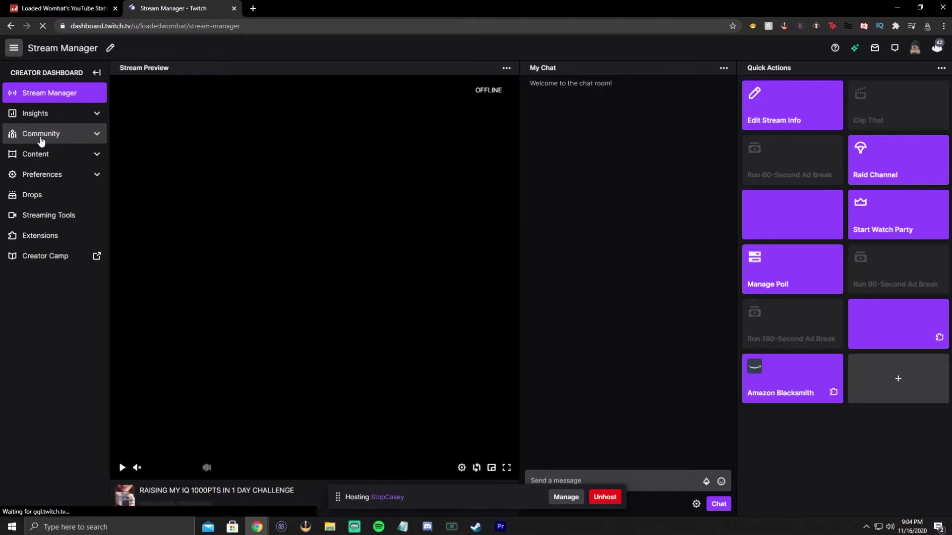
pyautogui.click(41, 139)
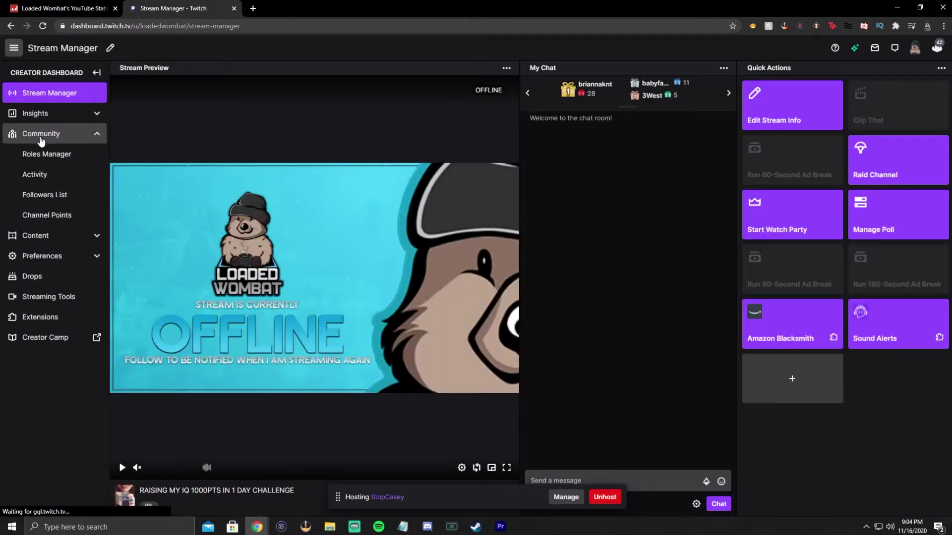
# Open the Channel Points page under Community in the dashboard sidebar
pyautogui.click(43, 215)
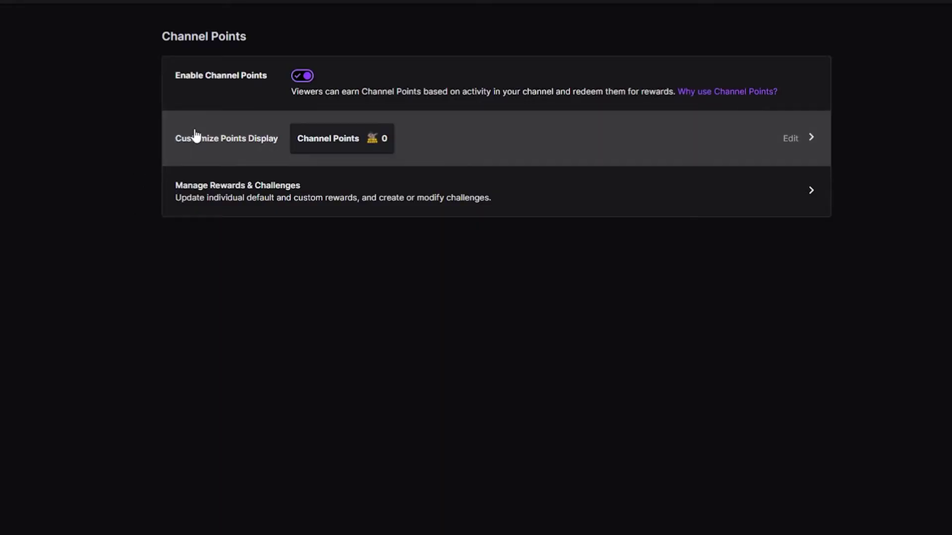
# Check the Customize Points Display page, return, then go to Manage Rewards & Challenges
pyautogui.click(196, 137)
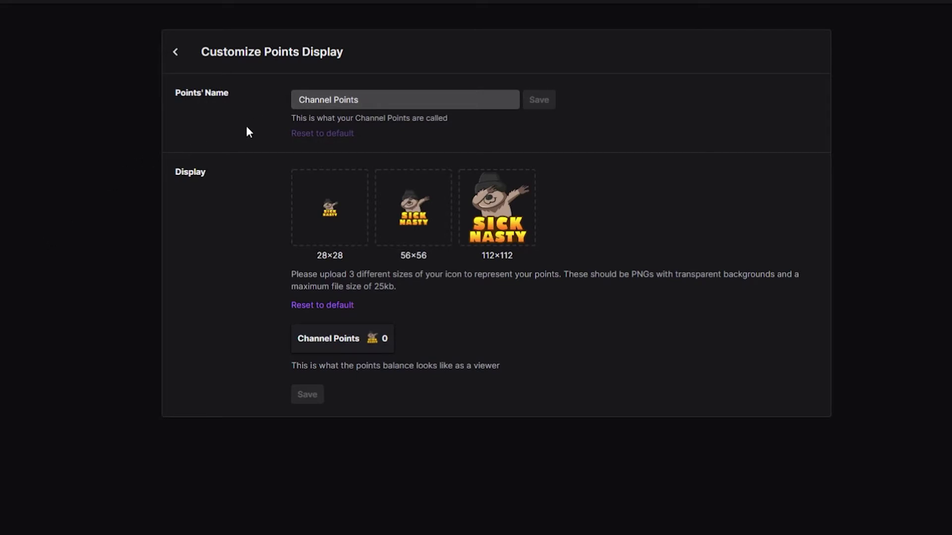
pyautogui.click(175, 51)
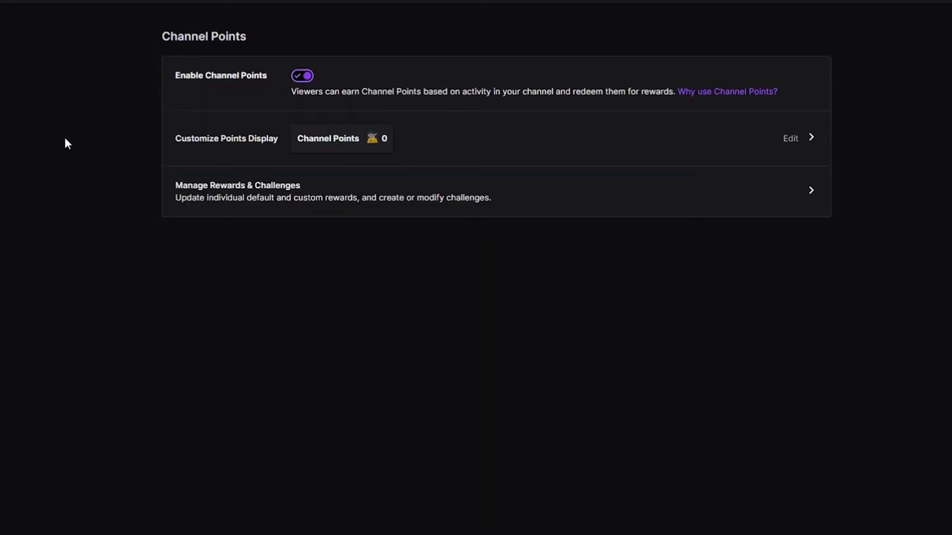
pyautogui.click(212, 214)
pyautogui.scroll(-1, 165, 187)
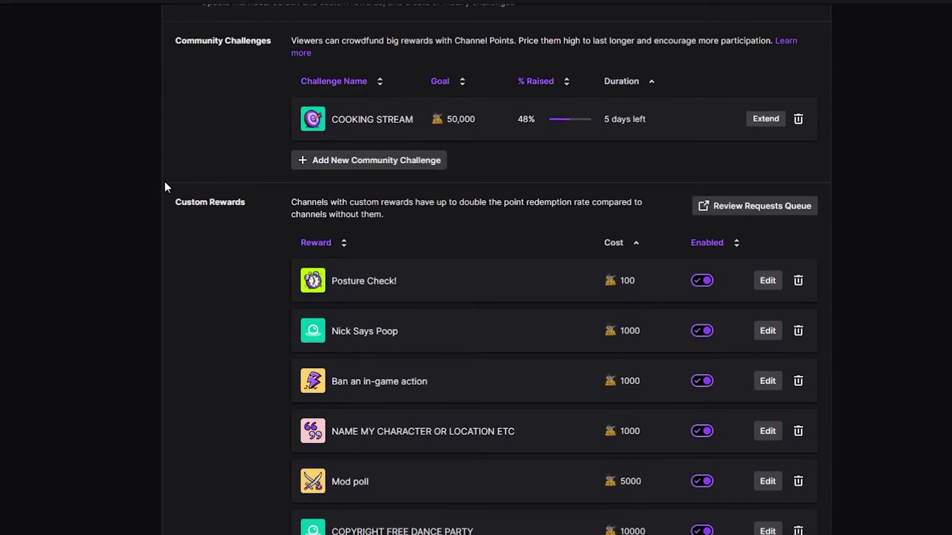
pyautogui.scroll(-1, 166, 187)
pyautogui.scroll(-7, 165, 182)
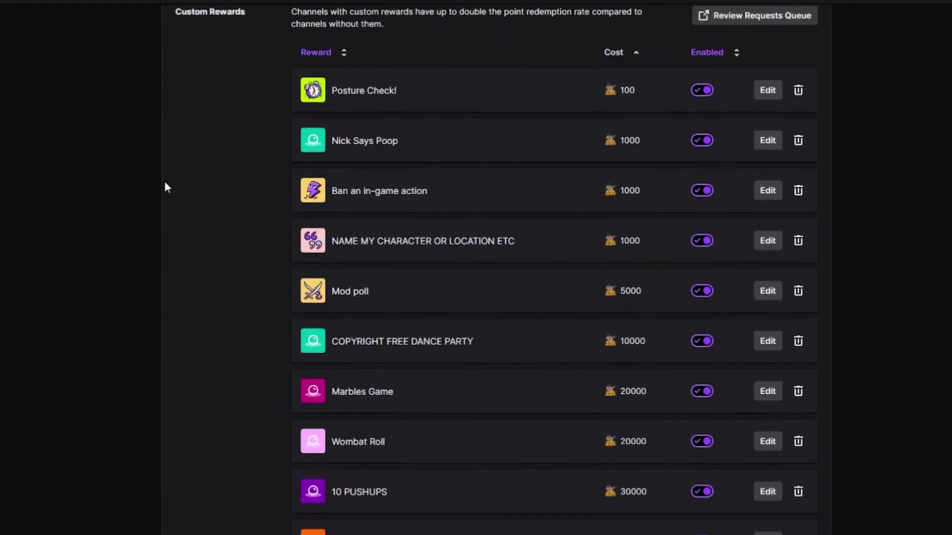
pyautogui.scroll(-6, 165, 187)
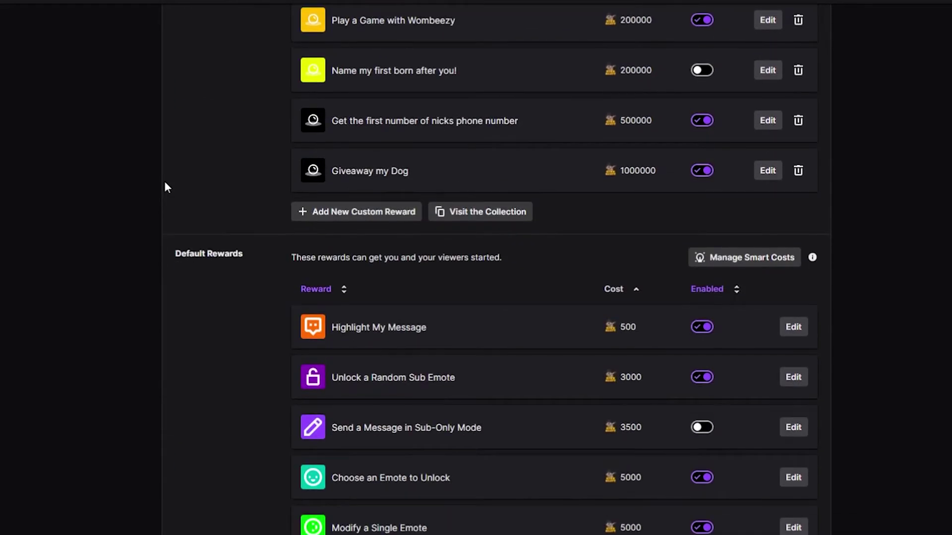
pyautogui.scroll(15, 168, 180)
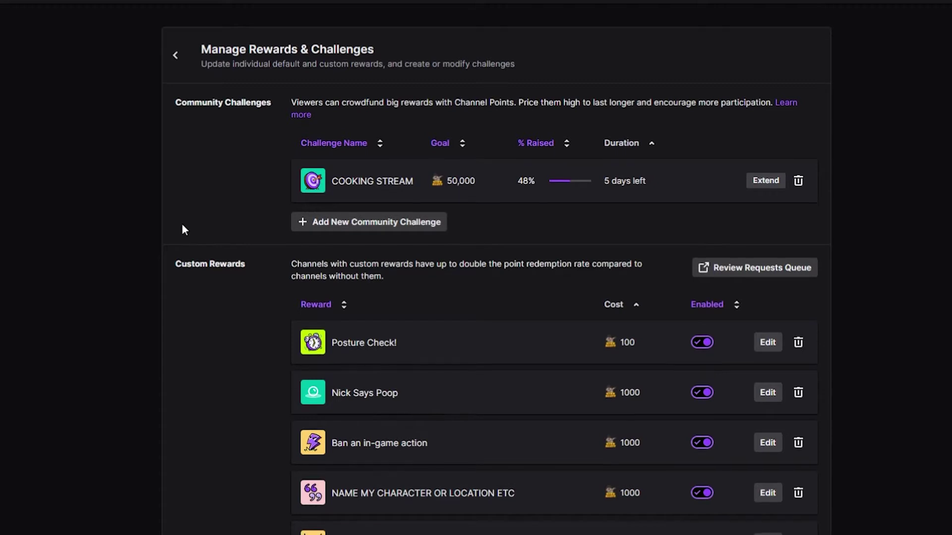
pyautogui.scroll(-2, 182, 226)
pyautogui.scroll(-3, 183, 228)
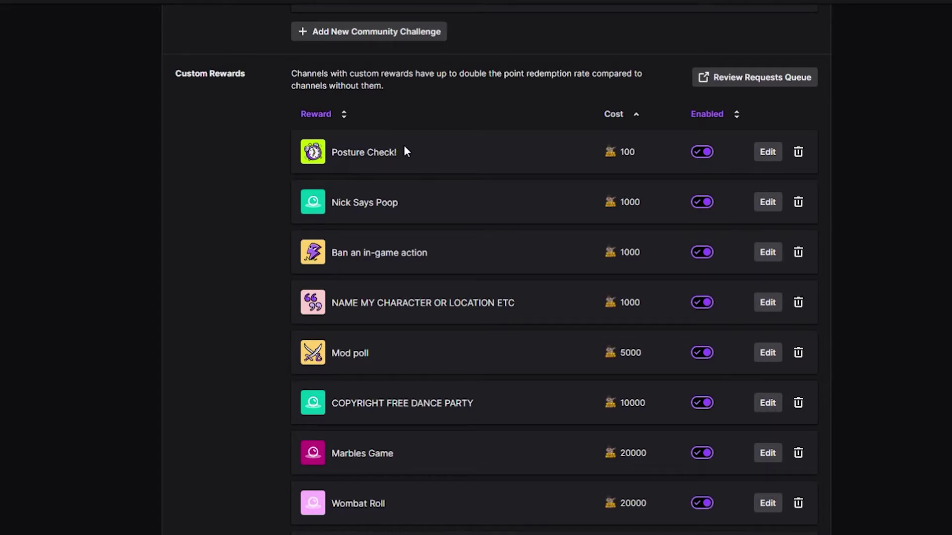
# Edit the Posture Check! reward, toggling Require Viewer to Enter Text on and back off
pyautogui.click(769, 154)
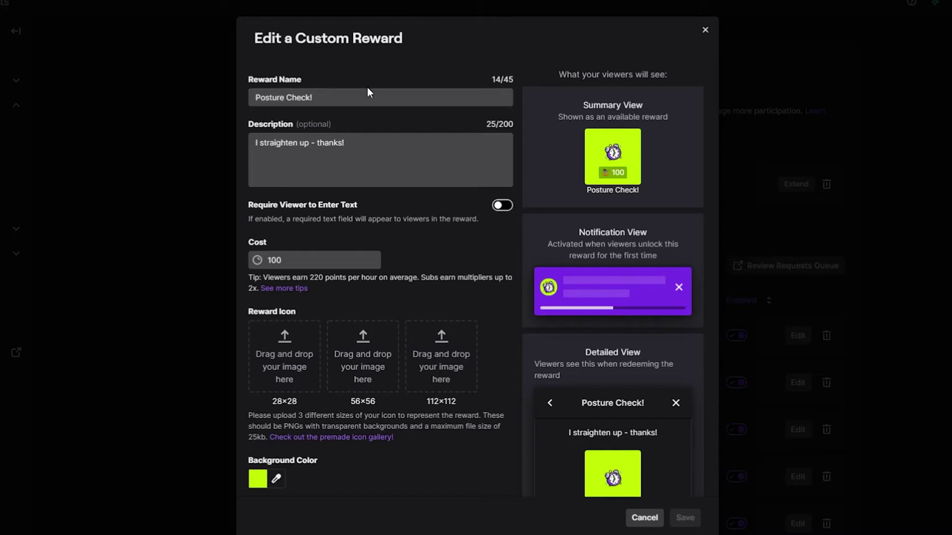
pyautogui.click(256, 141)
pyautogui.click(502, 209)
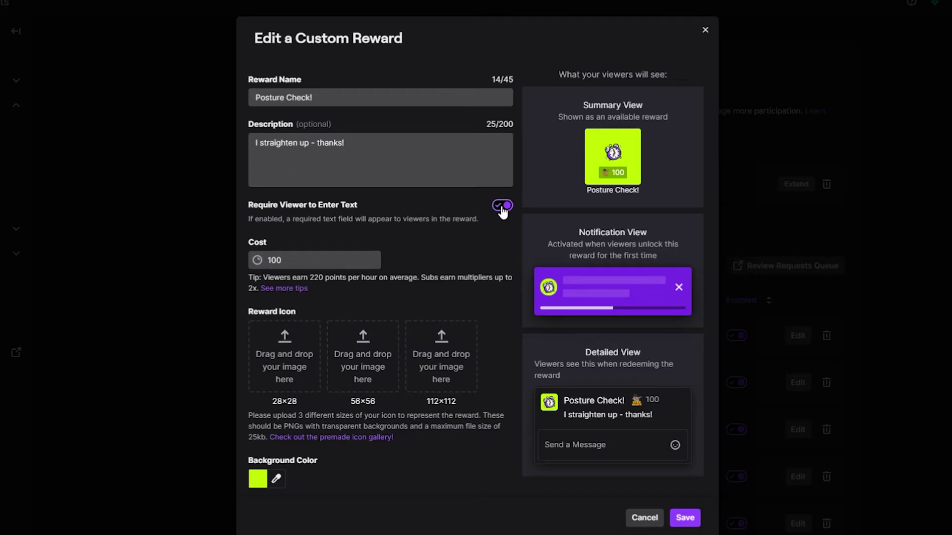
pyautogui.click(503, 205)
pyautogui.scroll(-1, 502, 211)
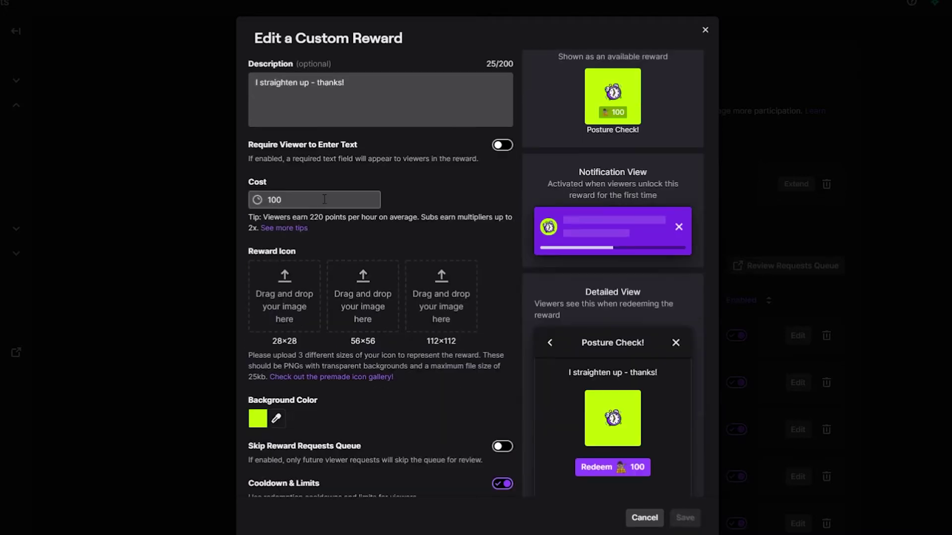
pyautogui.click(279, 230)
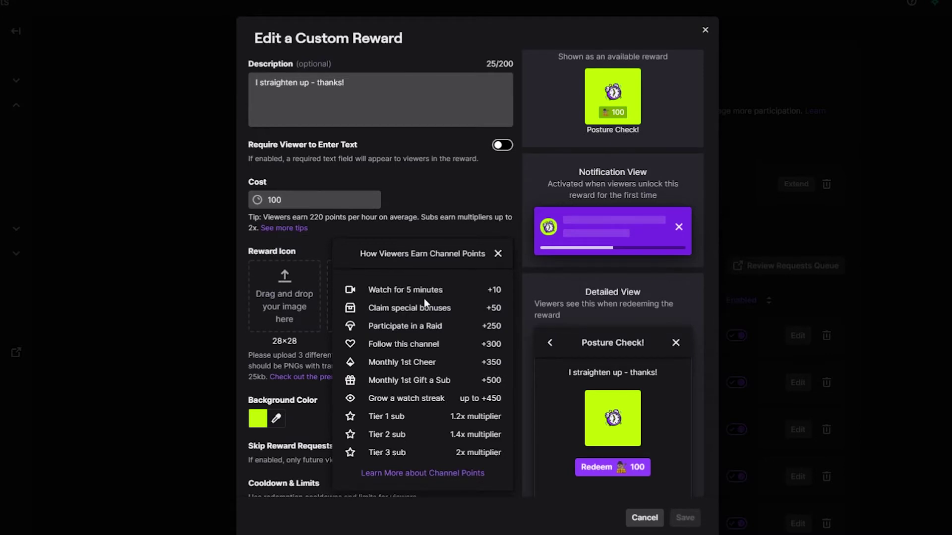
pyautogui.scroll(-1, 424, 337)
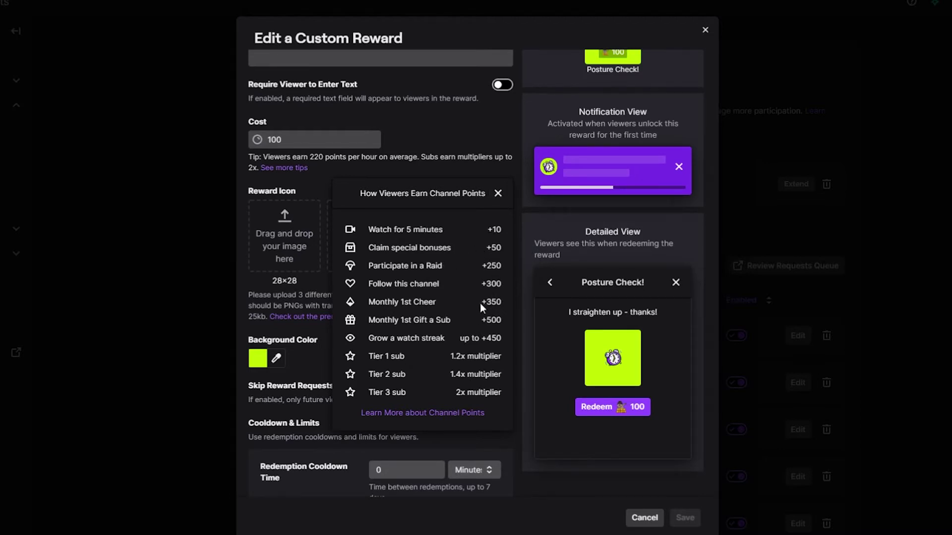
pyautogui.click(498, 194)
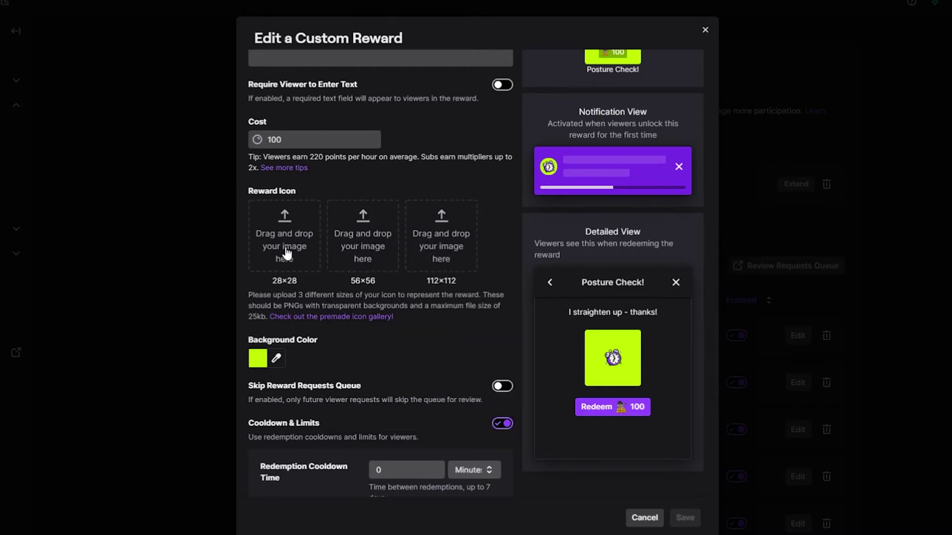
# Turn on Skip Reward Requests Queue for the Posture Check! reward
pyautogui.scroll(1, 281, 259)
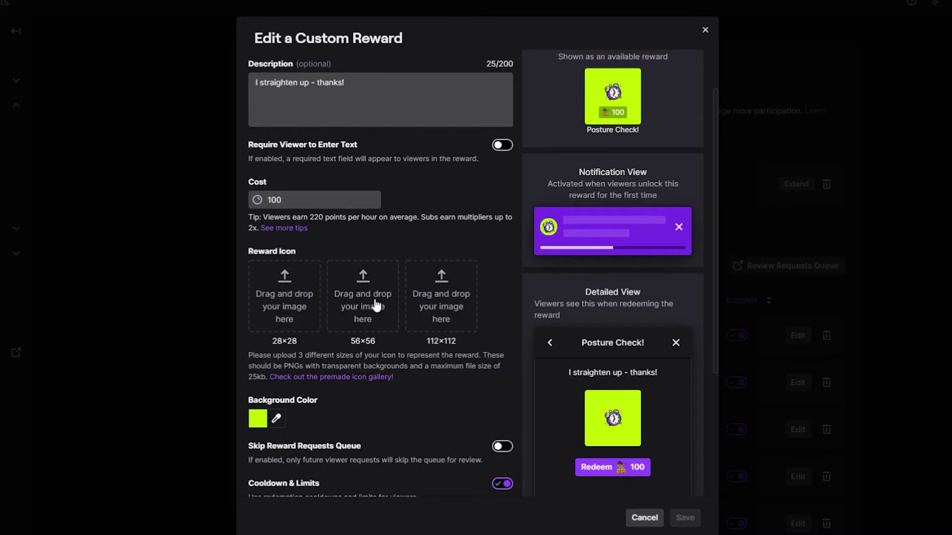
pyautogui.scroll(-1, 449, 289)
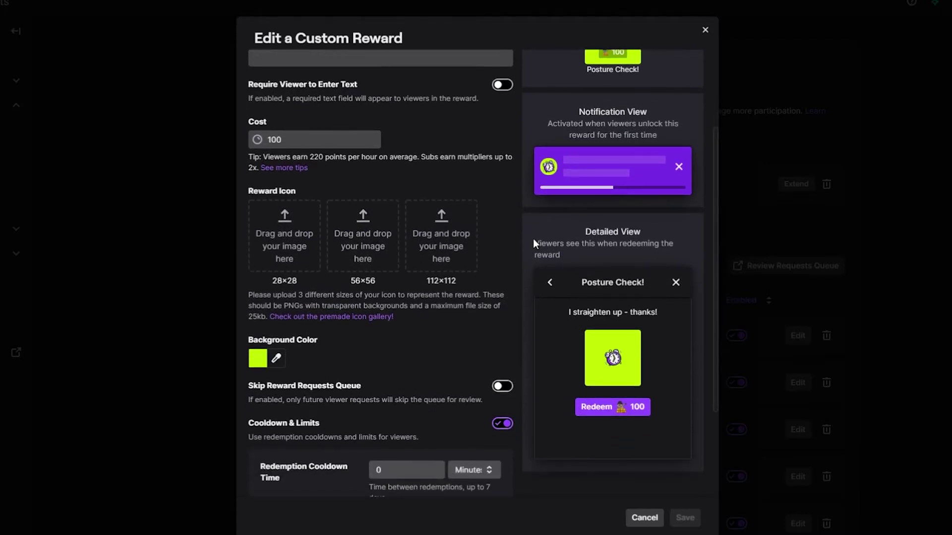
pyautogui.scroll(2, 509, 243)
pyautogui.scroll(-3, 274, 269)
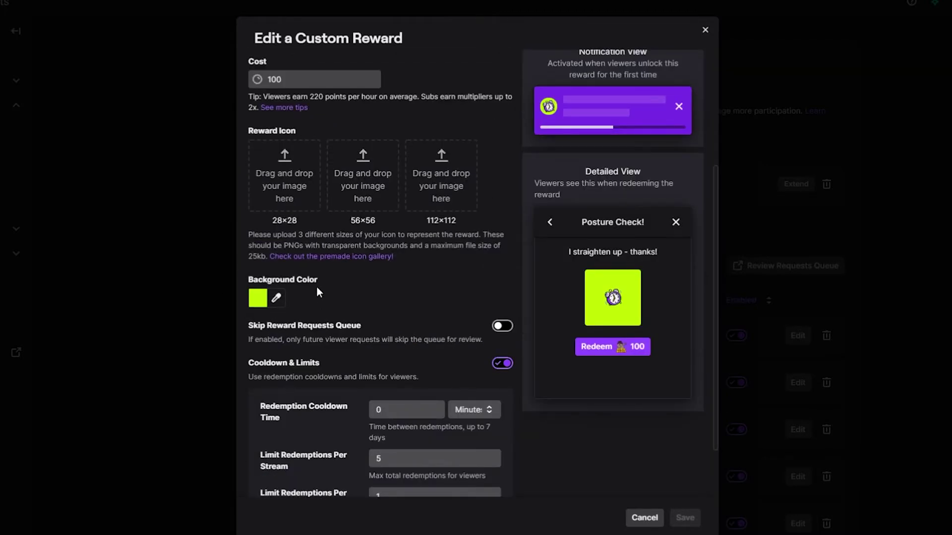
pyautogui.scroll(-1, 316, 282)
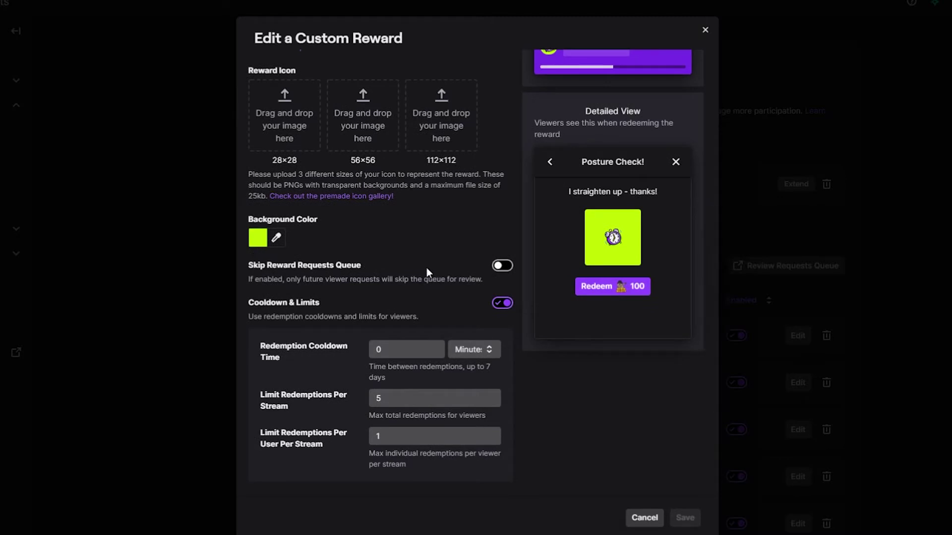
pyautogui.click(502, 268)
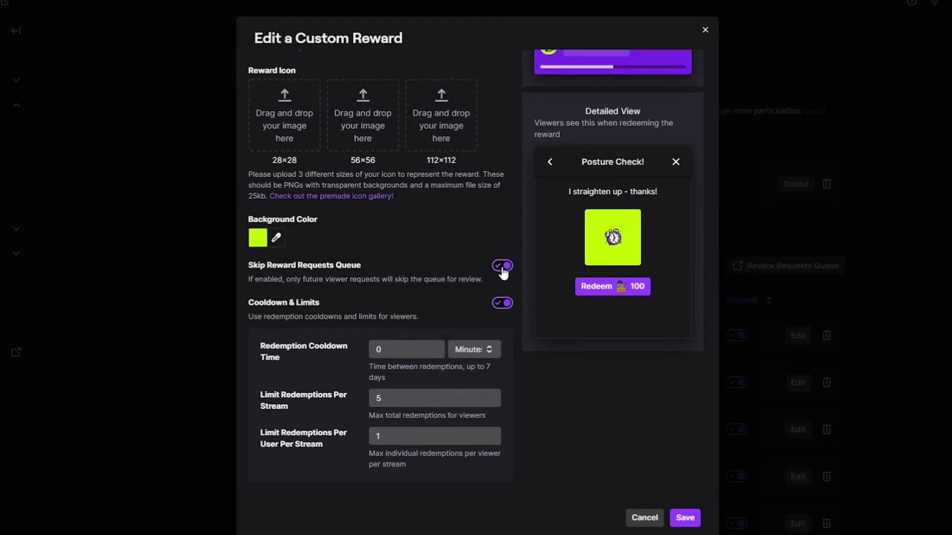
# Keep the redemption cooldown at 0 minutes, with limits of 5 per stream and 1 per user
pyautogui.scroll(-1, 339, 309)
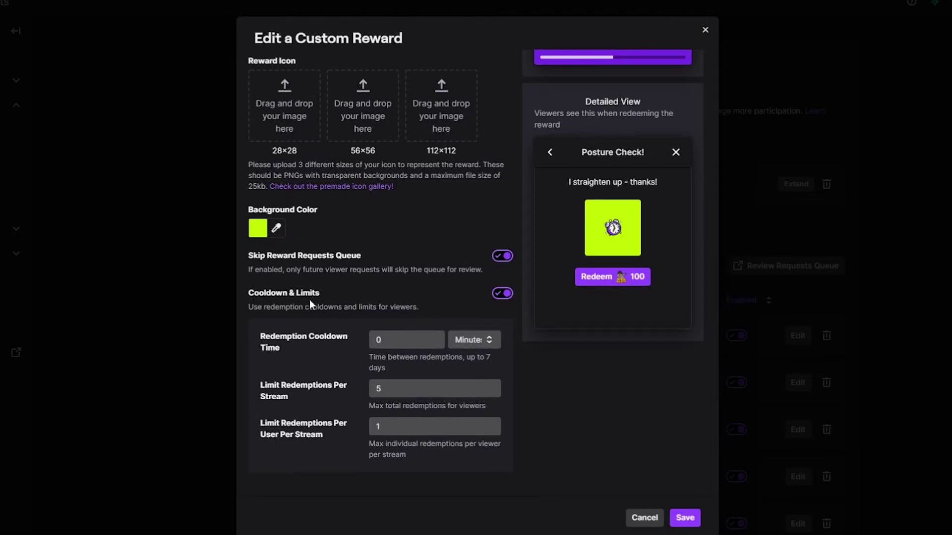
pyautogui.click(274, 345)
pyautogui.click(421, 340)
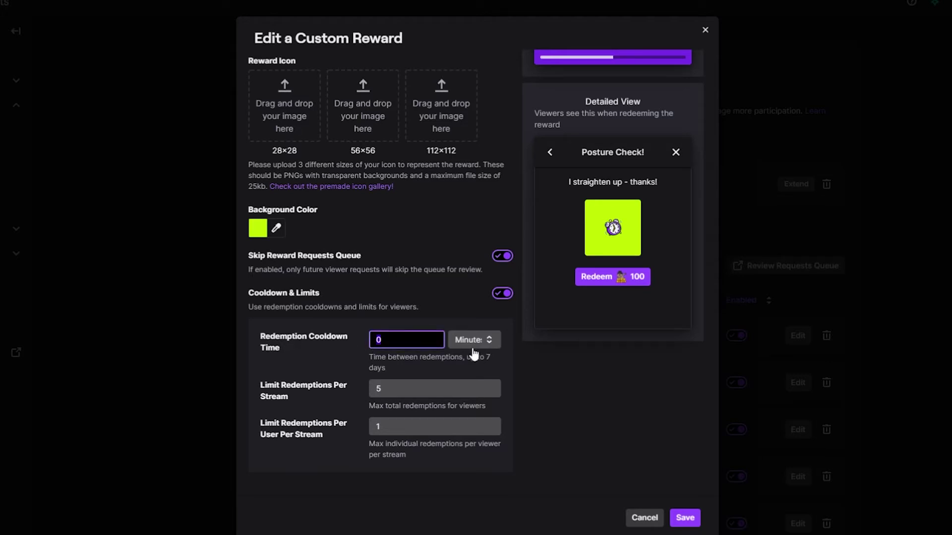
pyautogui.click(575, 365)
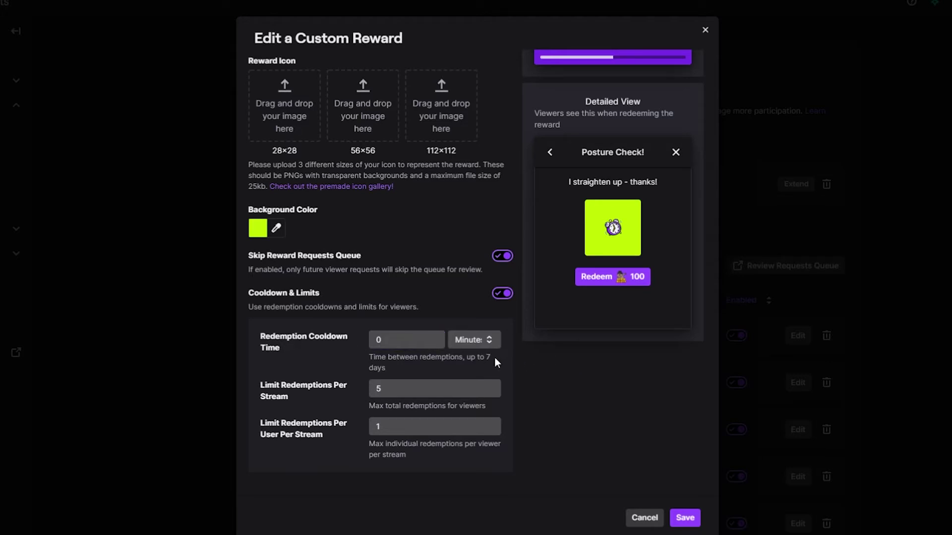